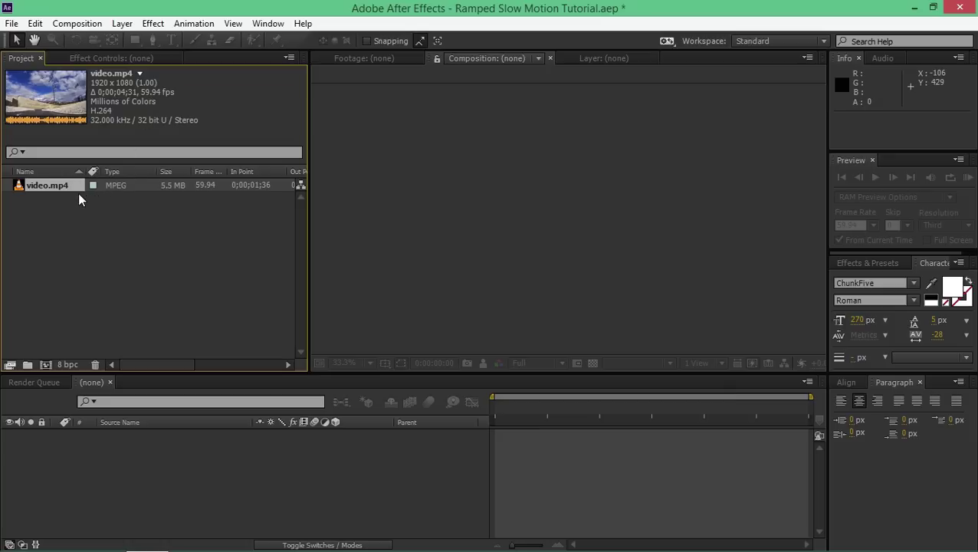
Drag video.mp4 onto the Create New Composition area to build a 'video' composition
{"action": "left_click_drag", "start_coordinate": [32, 187], "coordinate": [501, 461]}
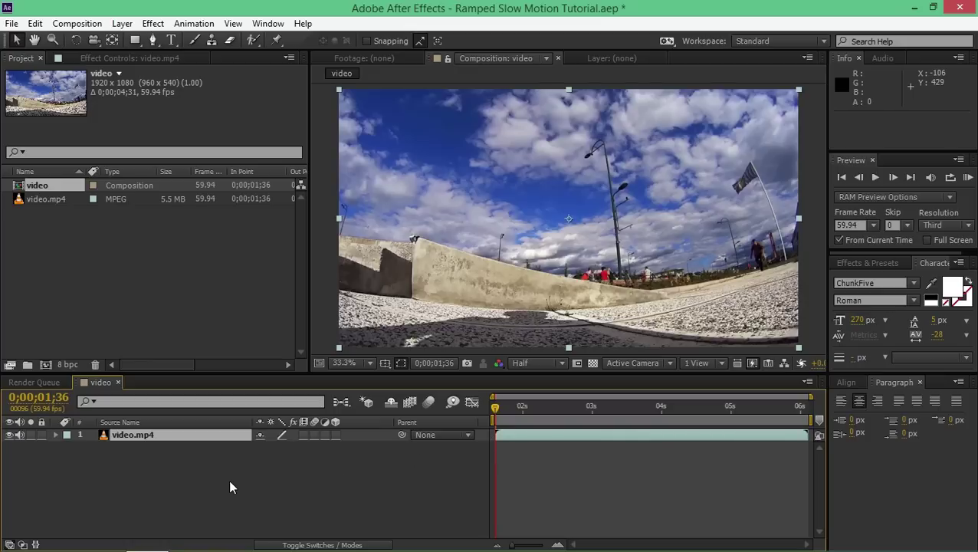
Extend the 'video' composition's duration to 0;00;06;31 in Composition Settings
{"action": "right_click", "coordinate": [198, 482]}
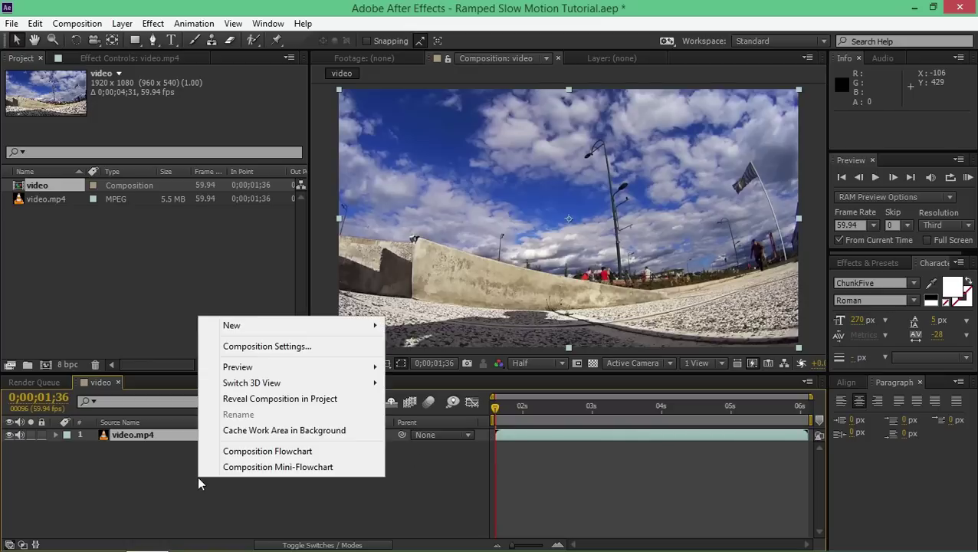
{"action": "left_click", "coordinate": [249, 346]}
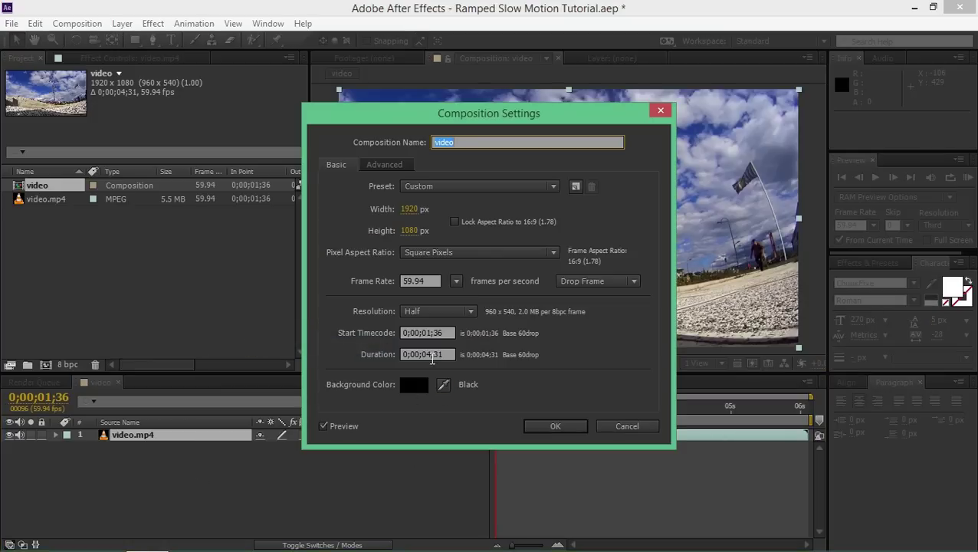
{"action": "left_click", "coordinate": [434, 358]}
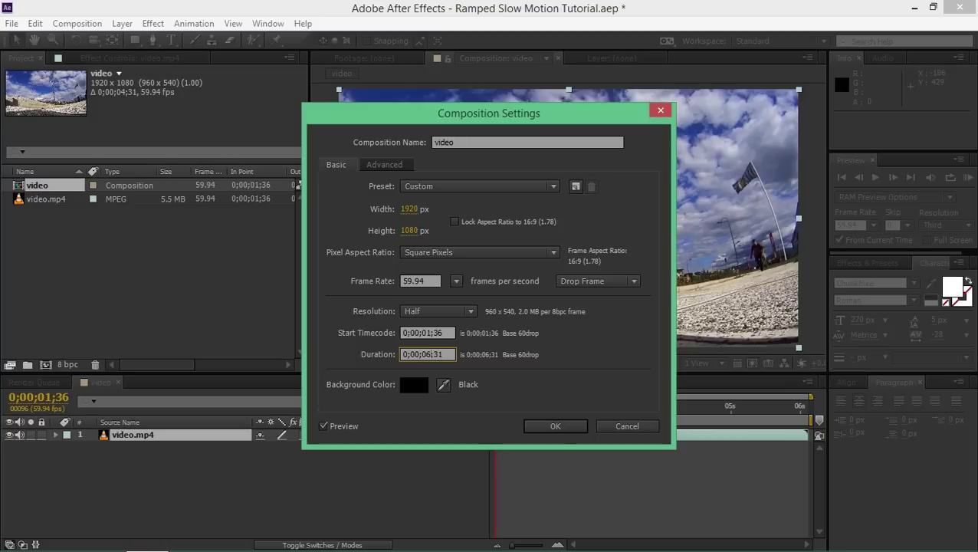
{"action": "left_click", "coordinate": [566, 427]}
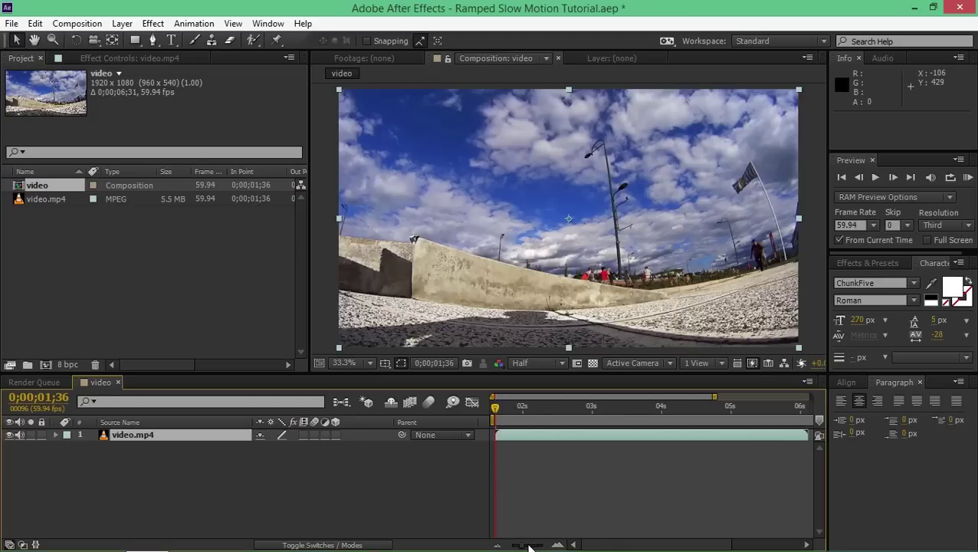
{"action": "left_click_drag", "start_coordinate": [517, 545], "coordinate": [518, 546]}
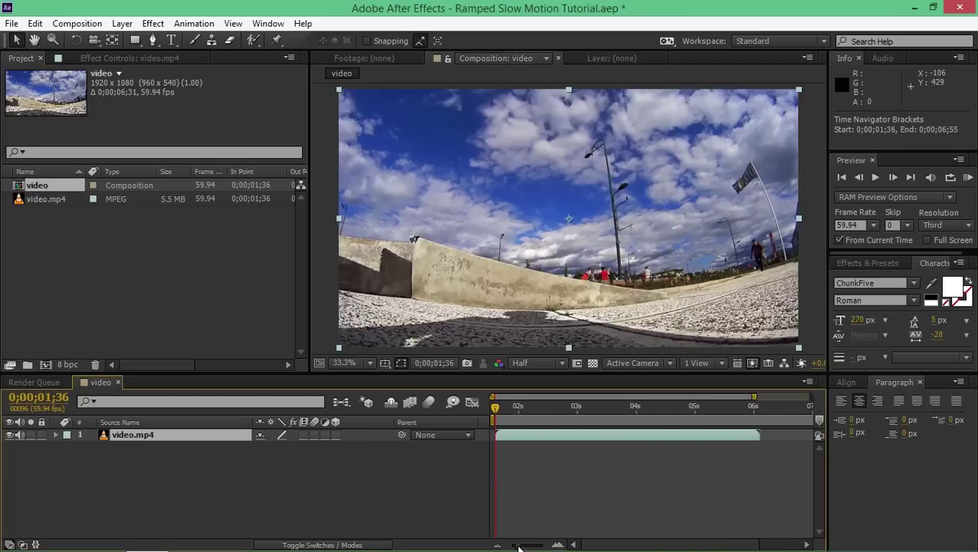
Enable Time Remap on video.mp4 and keyframe it at 0;00;03;17 and 0;00;03;55
{"action": "left_click_drag", "start_coordinate": [532, 409], "coordinate": [594, 413]}
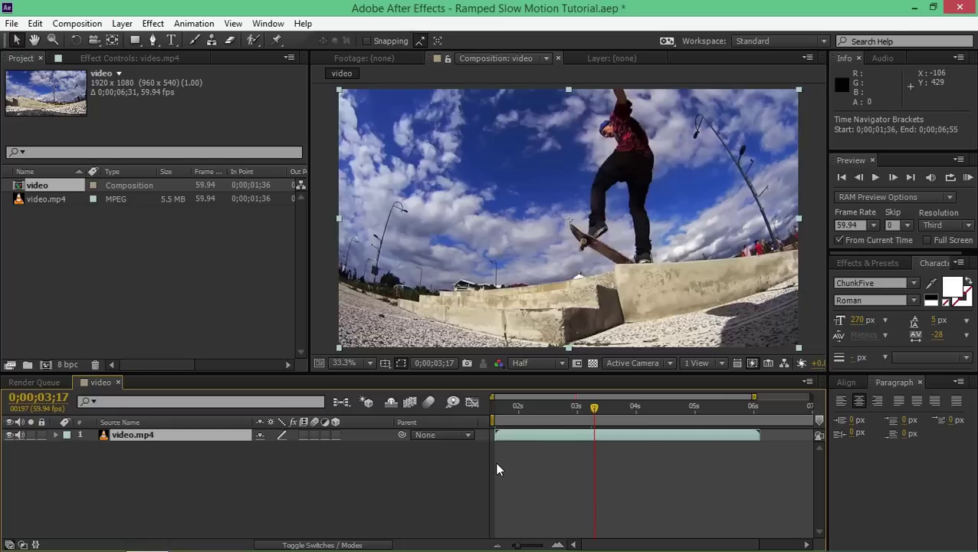
{"action": "key", "text": "ctrl+alt+t"}
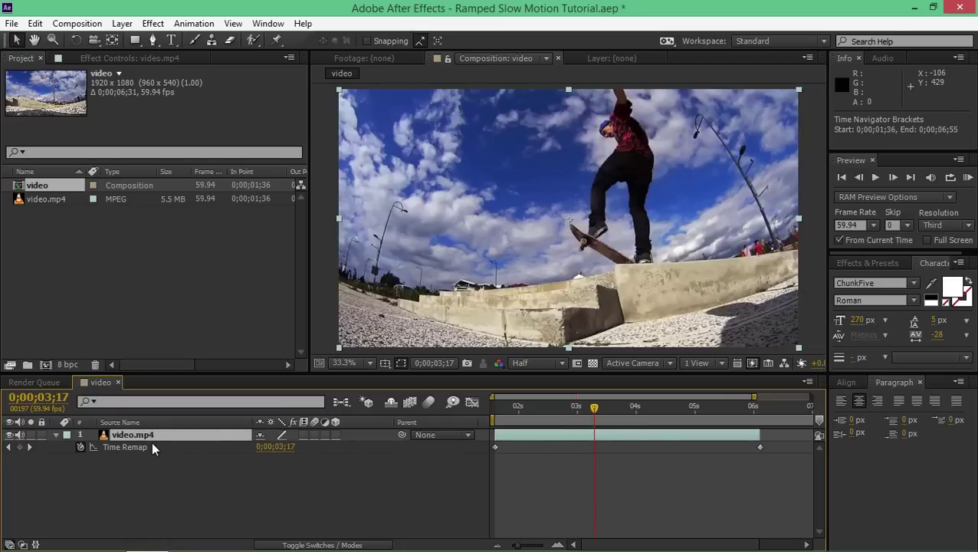
{"action": "left_click", "coordinate": [19, 447]}
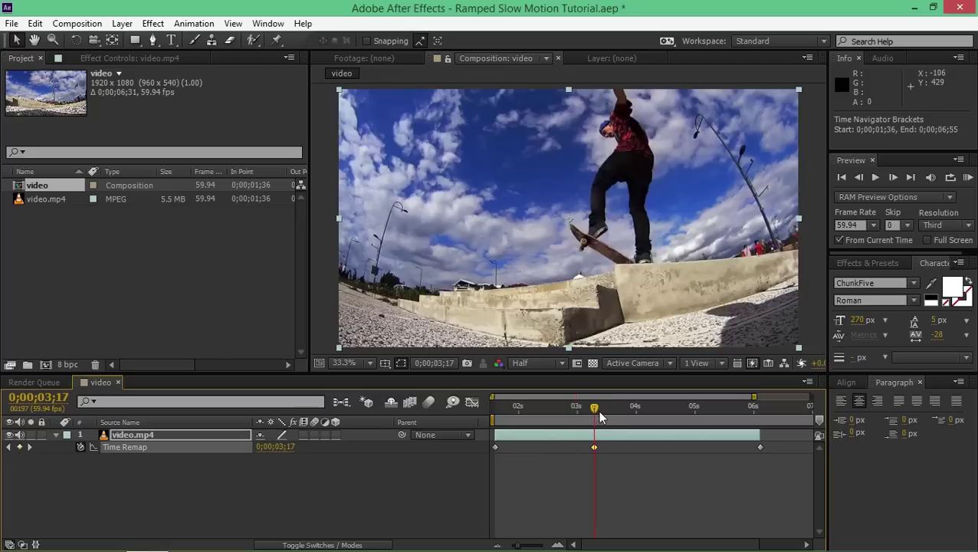
{"action": "left_click_drag", "start_coordinate": [599, 416], "coordinate": [631, 415]}
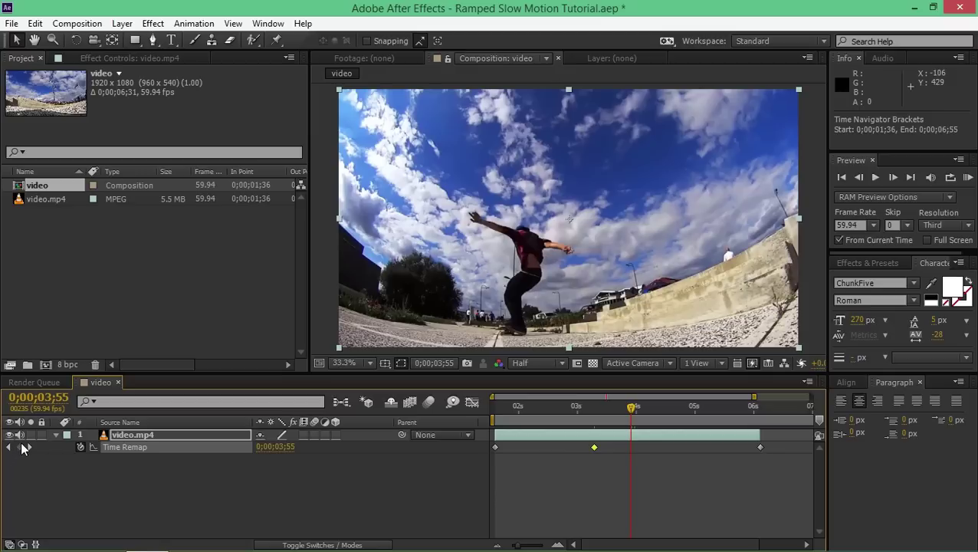
{"action": "left_click", "coordinate": [20, 448]}
In the speed graph, drop the segment between the two keyframes to about 0.51 seconds/sec
{"action": "left_click_drag", "start_coordinate": [623, 454], "coordinate": [764, 445]}
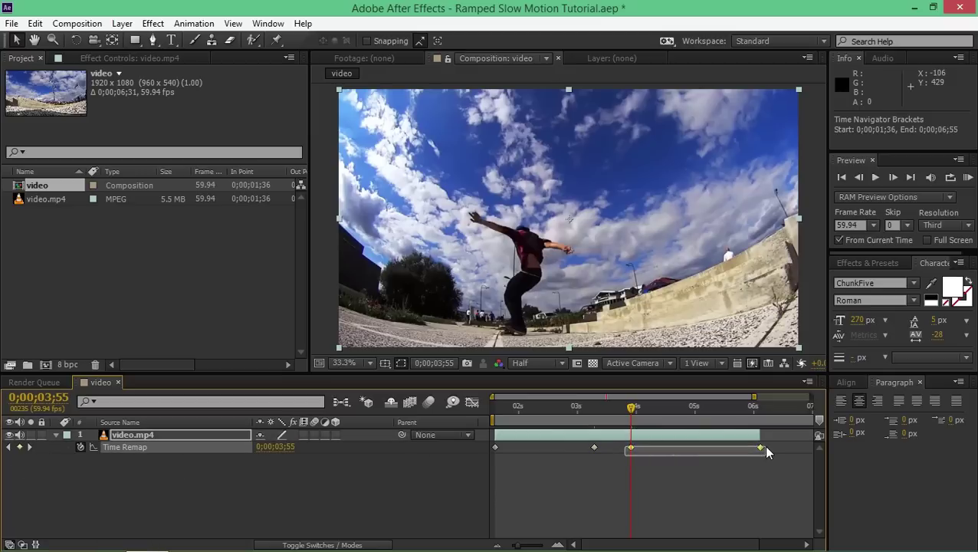
{"action": "left_click", "coordinate": [472, 403]}
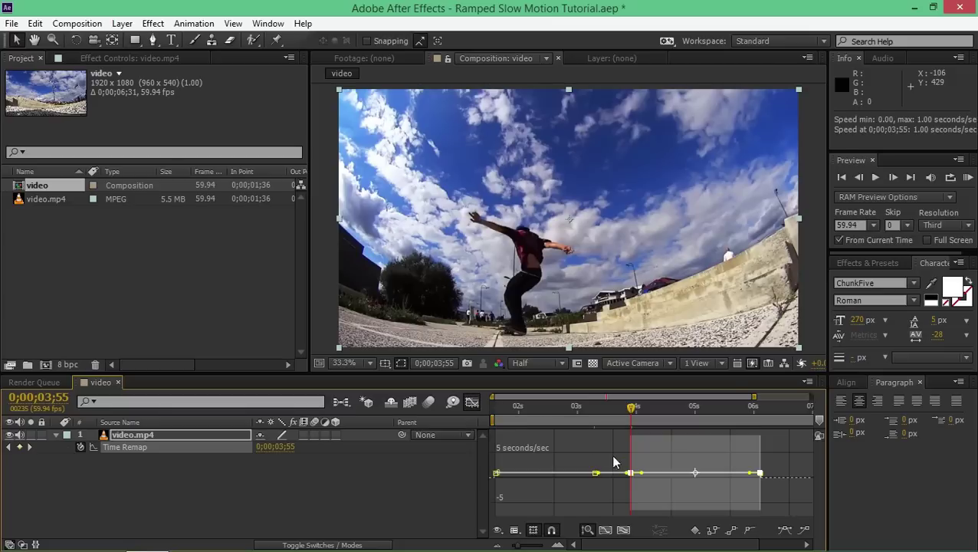
{"action": "right_click", "coordinate": [643, 465]}
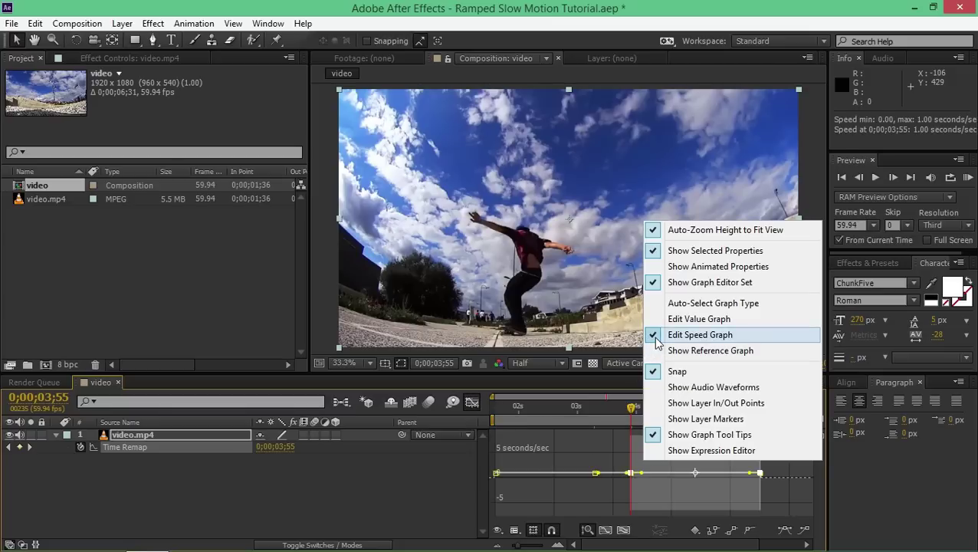
{"action": "left_click", "coordinate": [713, 342]}
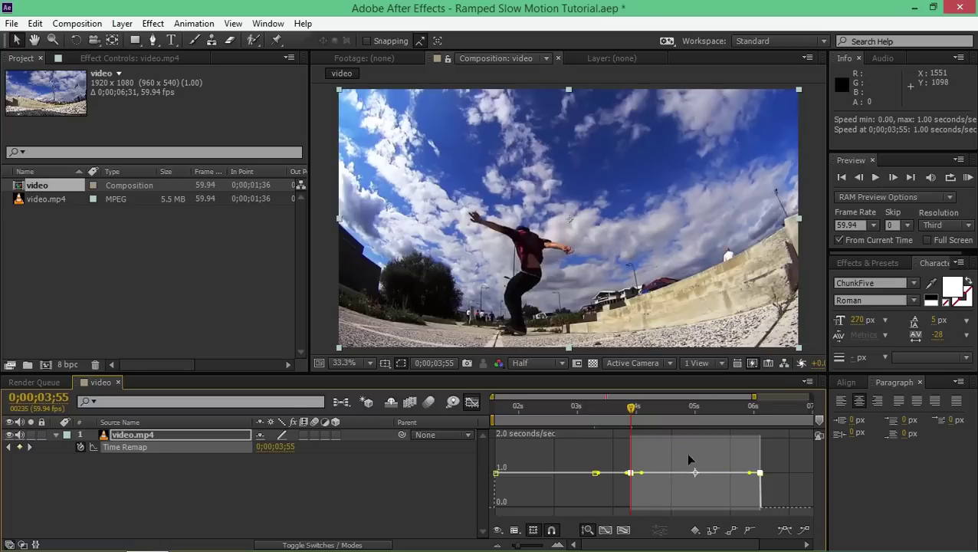
{"action": "left_click_drag", "start_coordinate": [645, 491], "coordinate": [675, 491]}
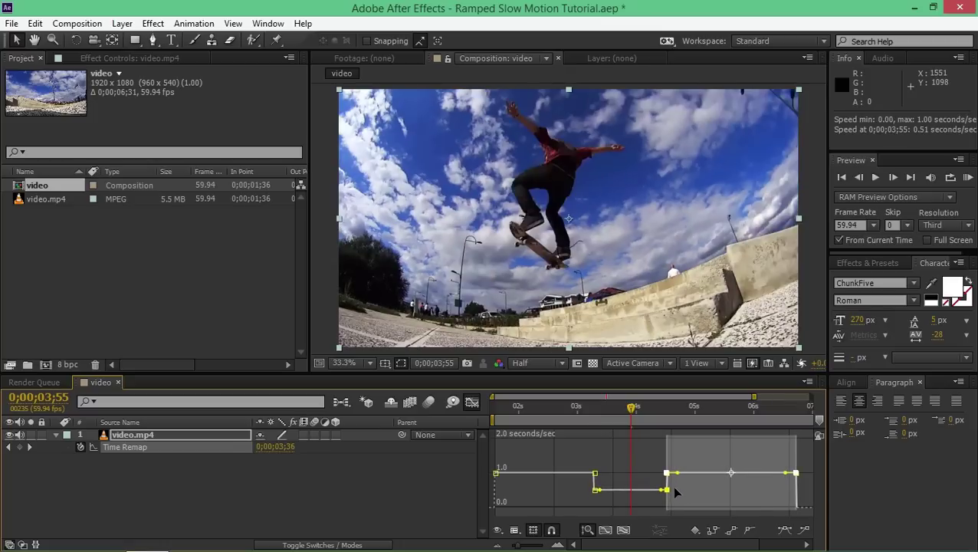
Ease the speed into the slow section and return the end keyframe to 1.00 seconds/sec
{"action": "left_click", "coordinate": [594, 487]}
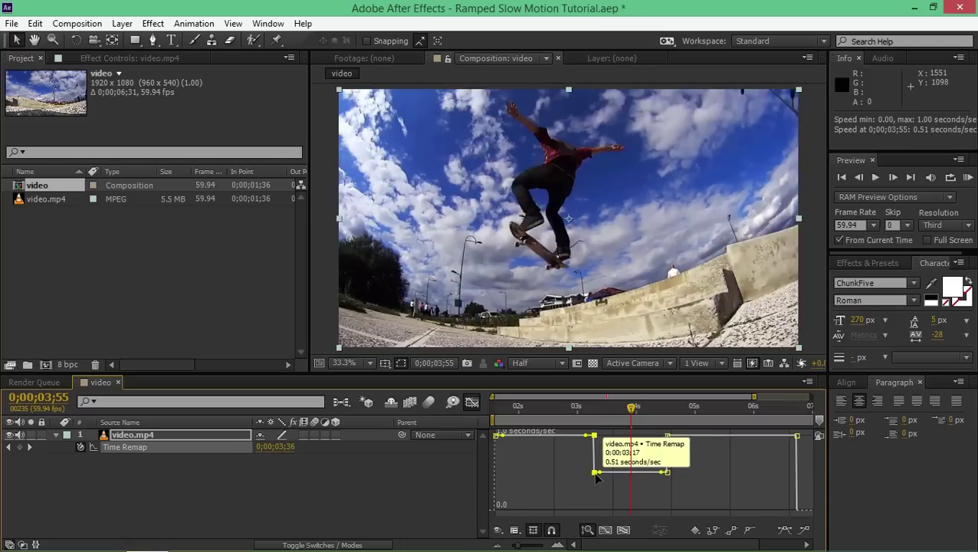
{"action": "left_click_drag", "start_coordinate": [594, 472], "coordinate": [601, 440]}
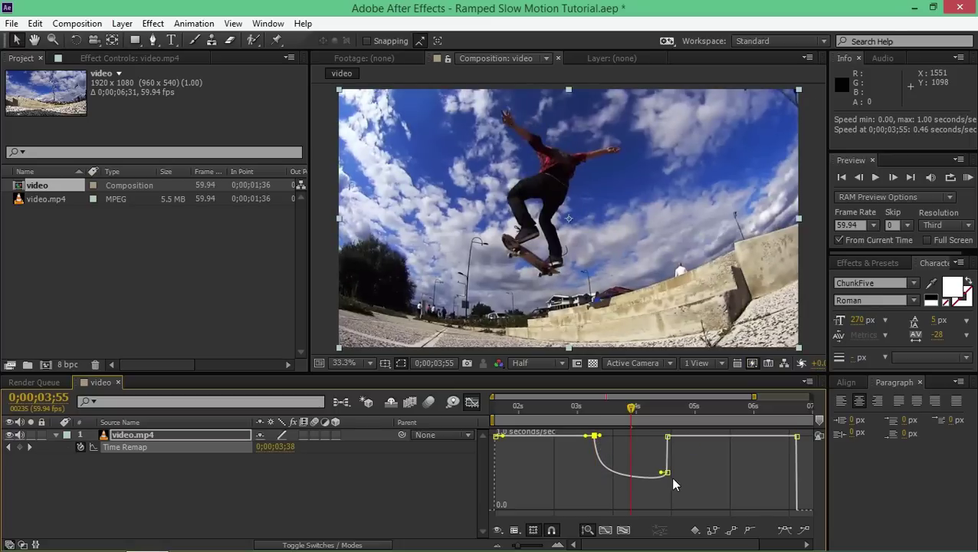
{"action": "left_click", "coordinate": [667, 473]}
{"action": "left_click_drag", "start_coordinate": [669, 477], "coordinate": [674, 444]}
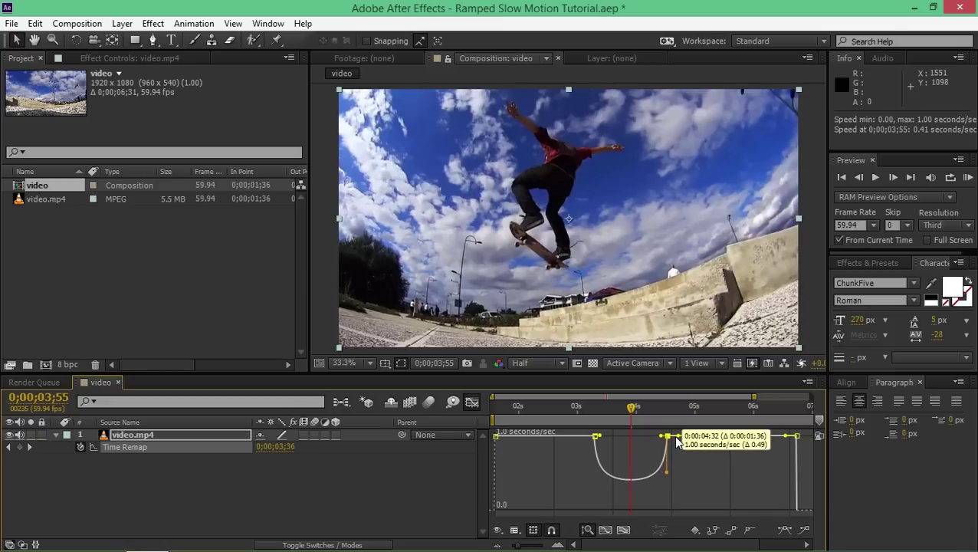
{"action": "left_click_drag", "start_coordinate": [671, 443], "coordinate": [671, 443]}
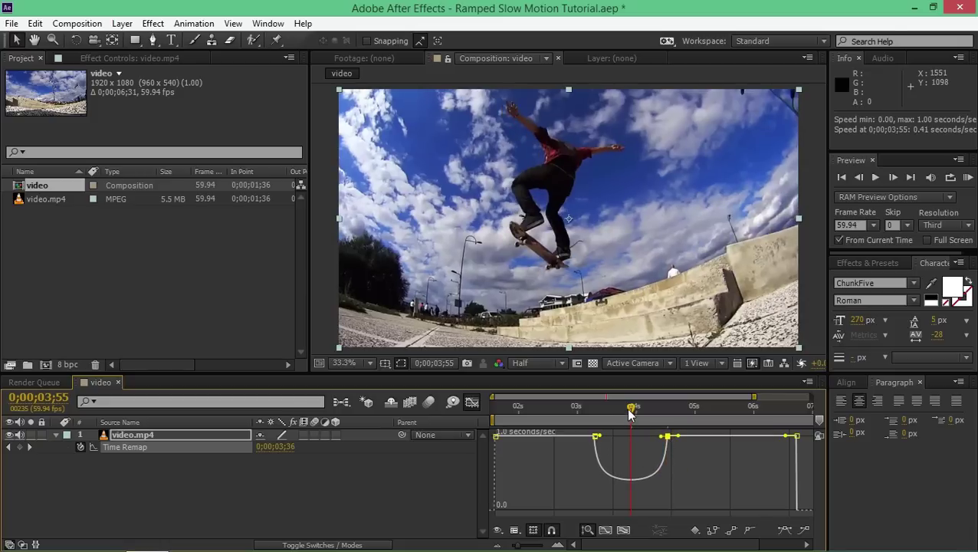
Play a real-time RAM preview of the ramped slow motion from 0;00;03;17
{"action": "left_click", "coordinate": [594, 407]}
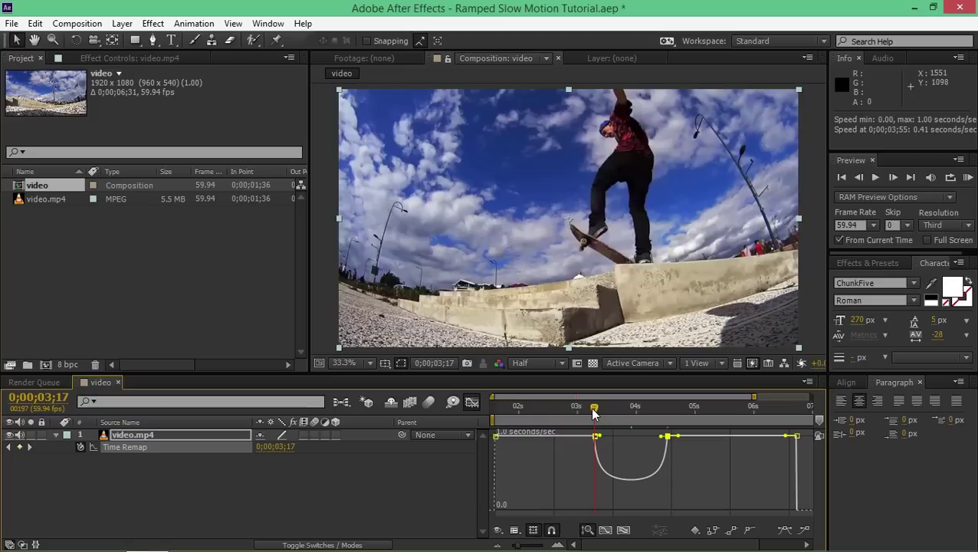
{"action": "left_click", "coordinate": [967, 177]}
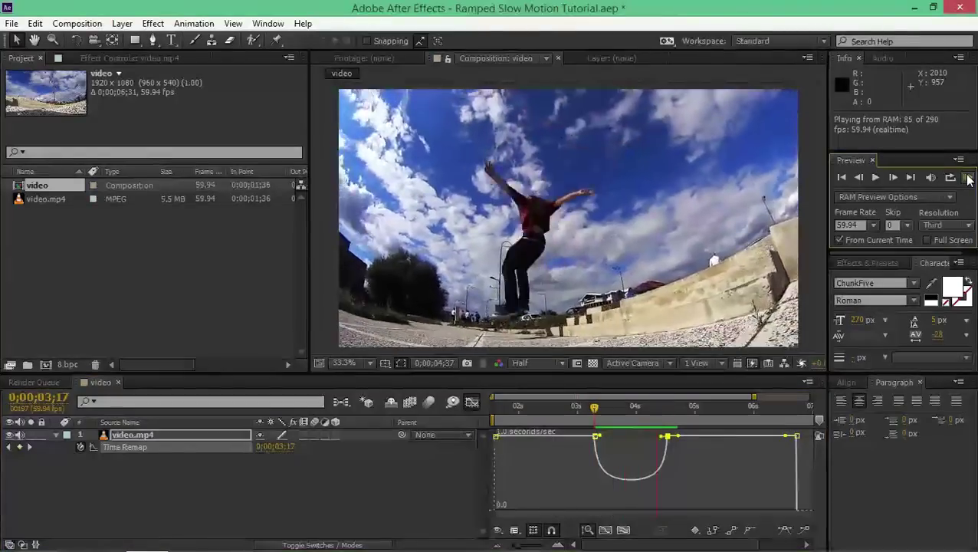
{"action": "key", "text": "space"}
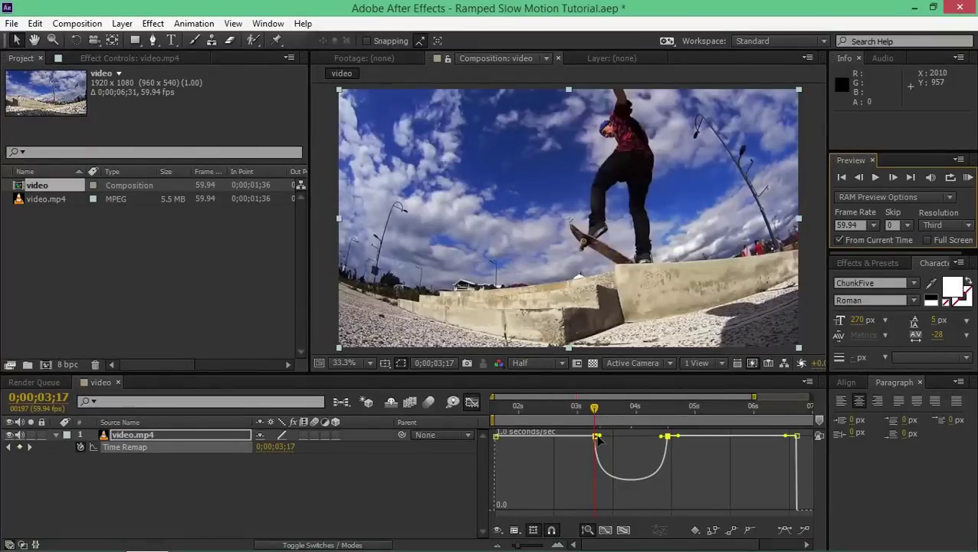
Ease both sides of the first speed dip, then preview and scrub through the slowed section
{"action": "left_click_drag", "start_coordinate": [599, 439], "coordinate": [604, 434]}
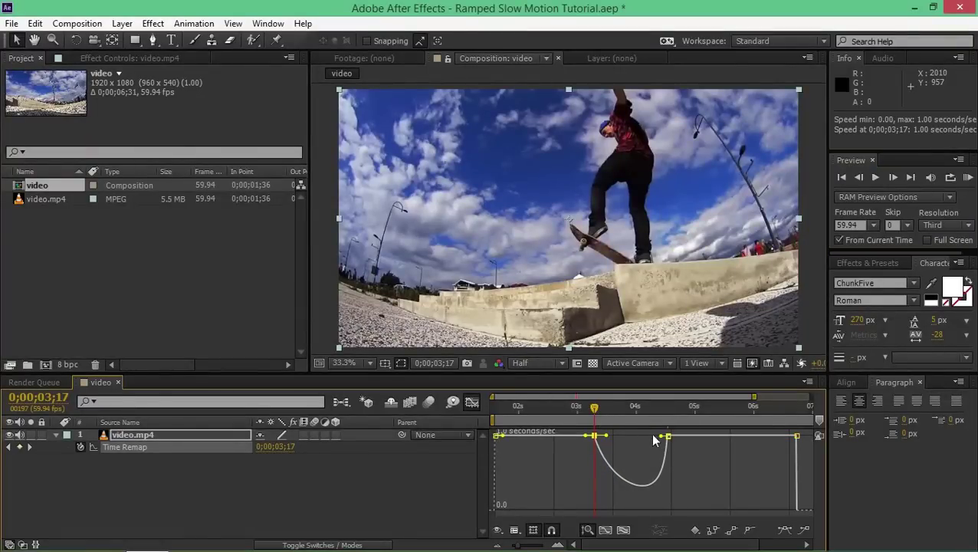
{"action": "left_click_drag", "start_coordinate": [665, 438], "coordinate": [656, 439]}
{"action": "left_click", "coordinate": [967, 177]}
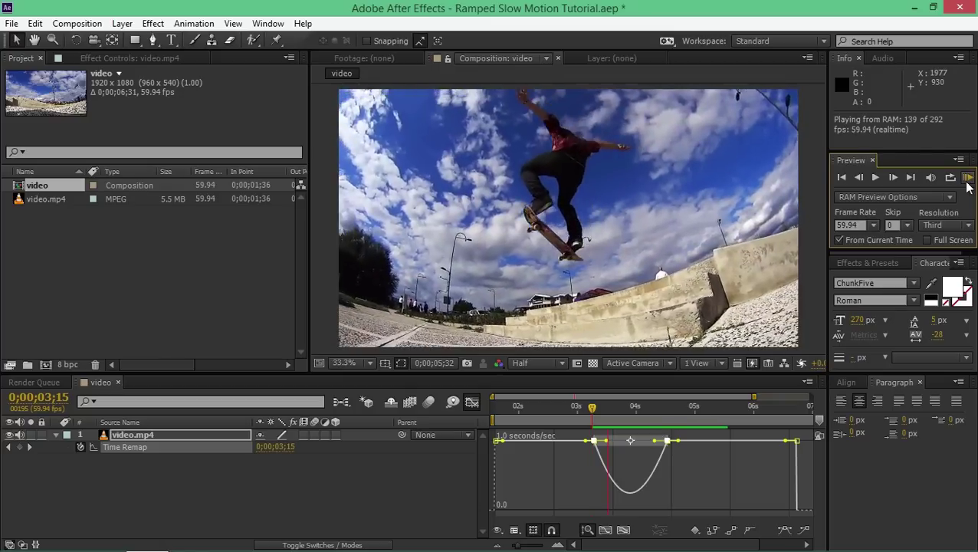
{"action": "left_click", "coordinate": [753, 345]}
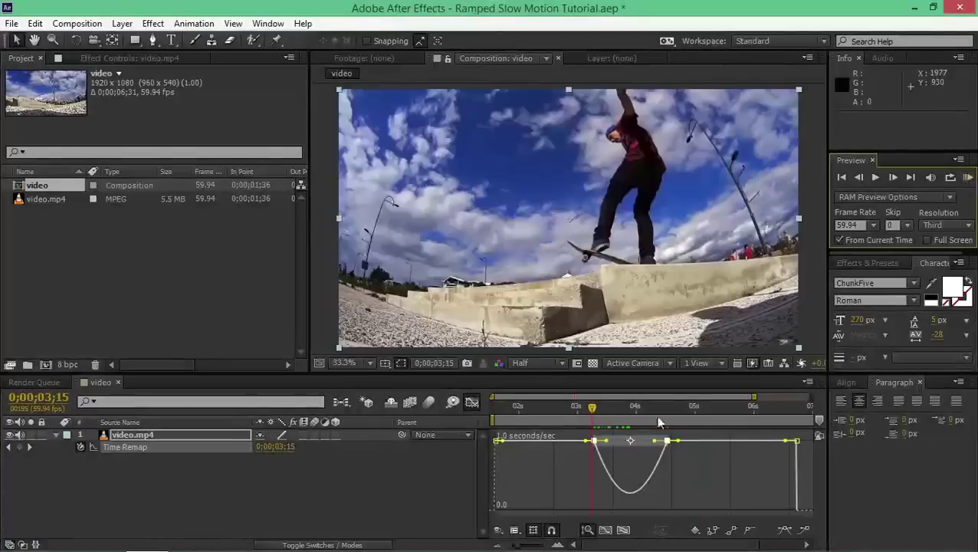
{"action": "mouse_move", "coordinate": [591, 420]}
{"action": "left_mouse_down"}
{"action": "mouse_move", "coordinate": [676, 418]}
{"action": "mouse_move", "coordinate": [587, 420]}
{"action": "left_mouse_up"}
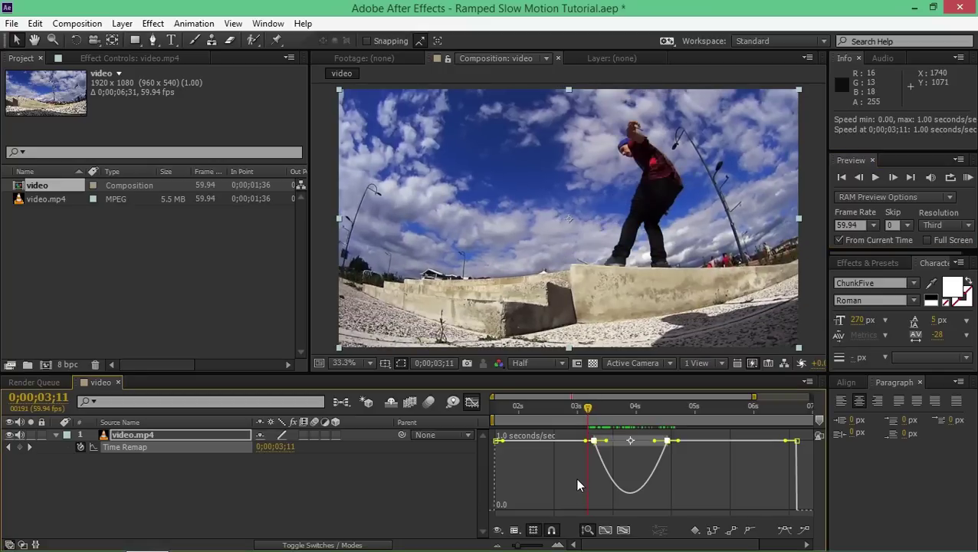
{"action": "left_click", "coordinate": [575, 476]}
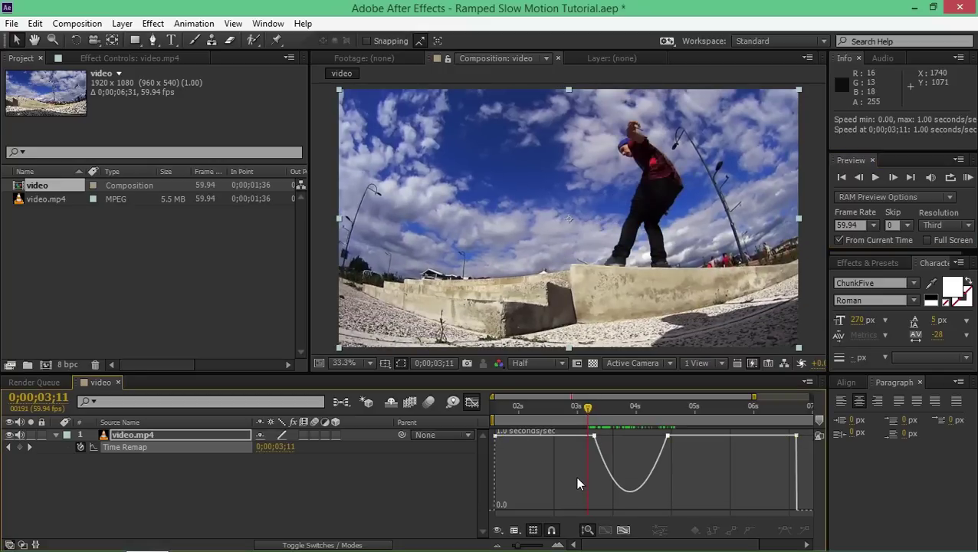
Add Time Remap keyframes at 0;00;05;11 and 0;00;05;41 in the layer bar view
{"action": "left_click", "coordinate": [473, 404]}
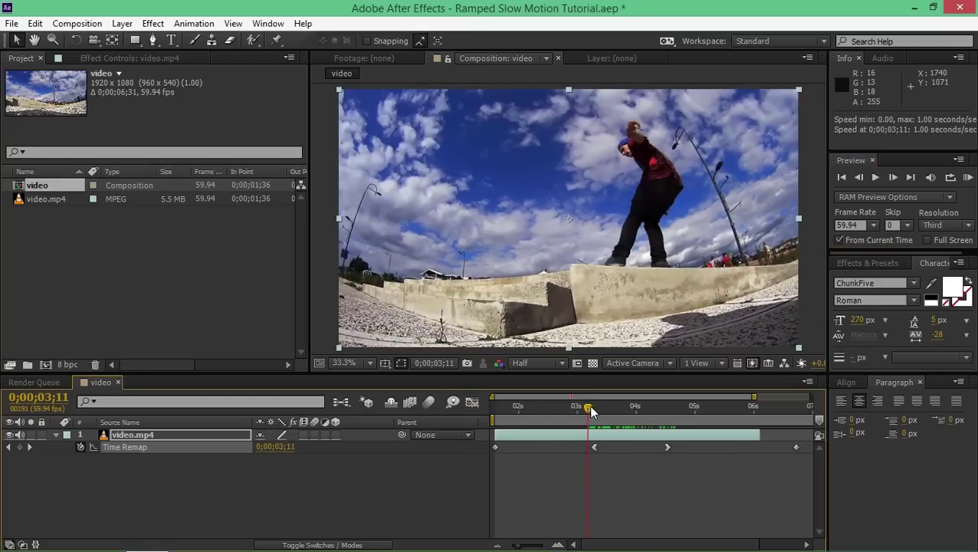
{"action": "left_click_drag", "start_coordinate": [587, 407], "coordinate": [705, 412]}
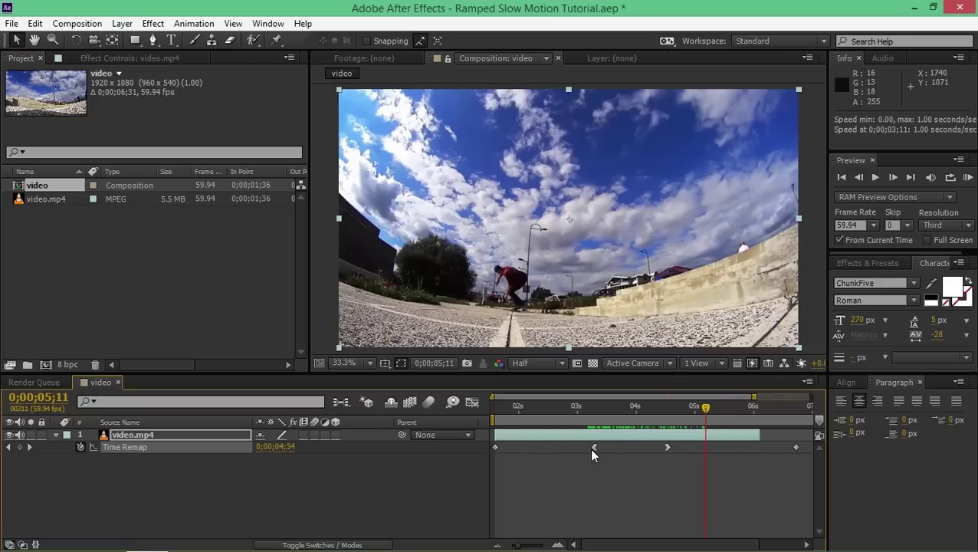
{"action": "left_click", "coordinate": [19, 447]}
{"action": "left_click_drag", "start_coordinate": [709, 414], "coordinate": [734, 410]}
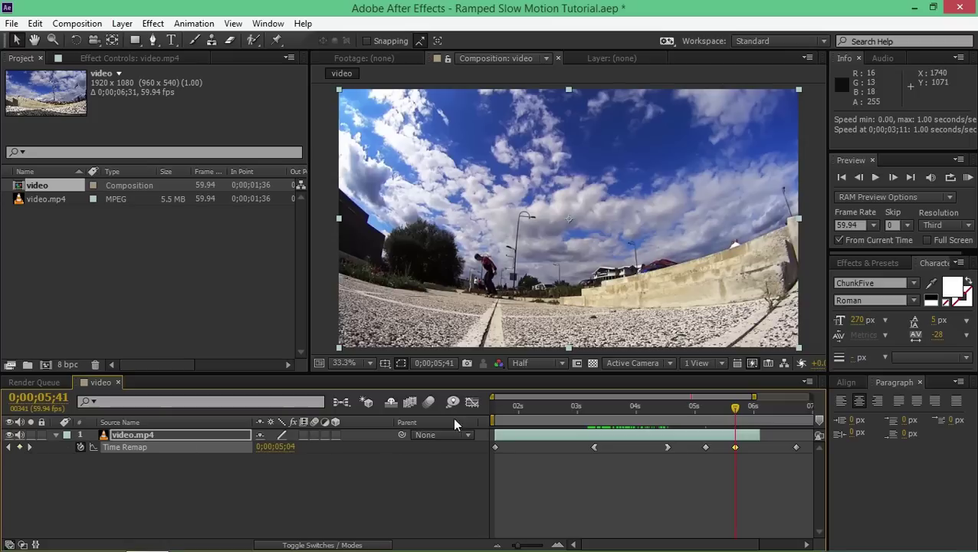
Select the two new keyframes in the speed graph to form the second dip, then return to 0;00;02;19
{"action": "left_click", "coordinate": [471, 402]}
{"action": "left_click_drag", "start_coordinate": [727, 442], "coordinate": [752, 440]}
{"action": "mouse_move", "coordinate": [551, 415]}
{"action": "left_mouse_down"}
{"action": "mouse_move", "coordinate": [524, 416]}
{"action": "mouse_move", "coordinate": [539, 414]}
{"action": "left_mouse_up"}
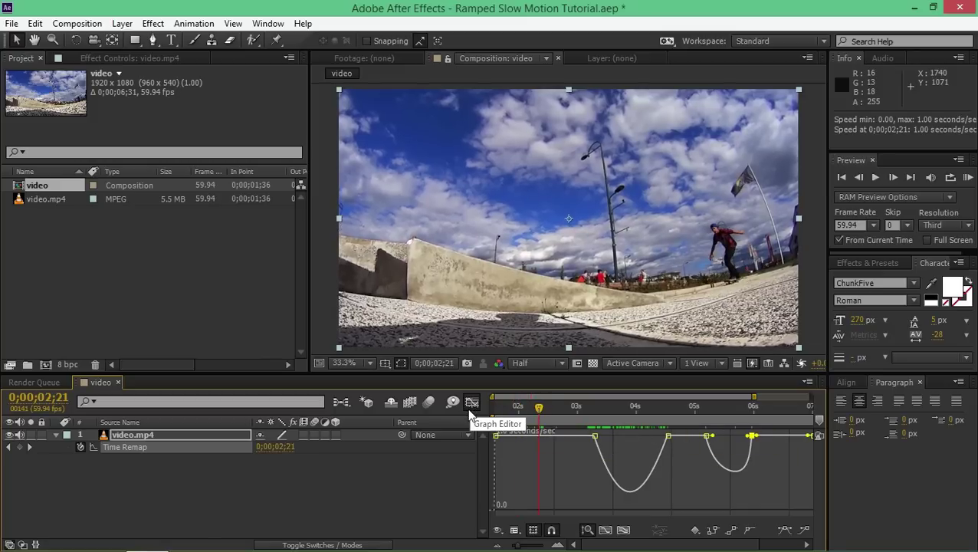
{"action": "left_click_drag", "start_coordinate": [539, 407], "coordinate": [536, 407]}
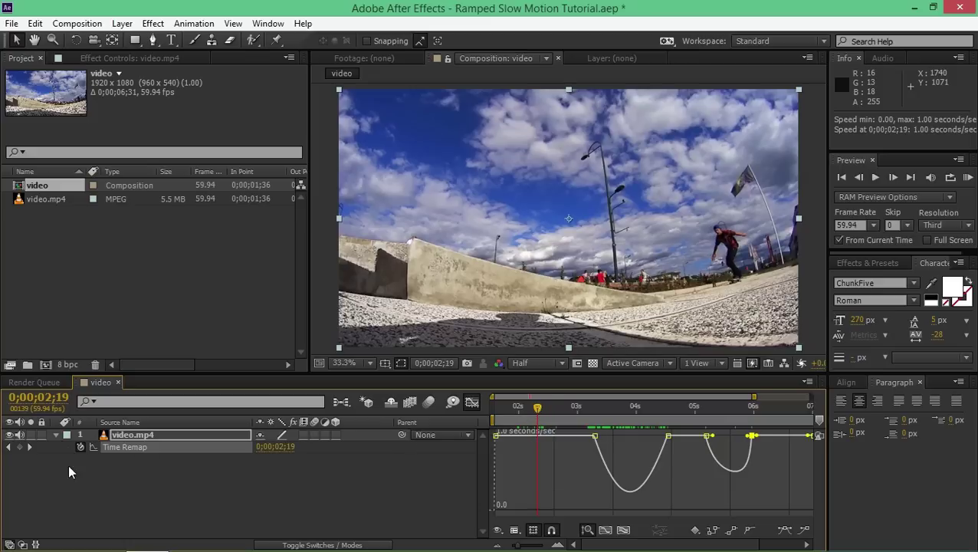
Add Time Remap keyframes at 0;00;02;19 and 0;00;02;43, undoing a misshapen first dip
{"action": "left_click", "coordinate": [19, 447]}
{"action": "left_click", "coordinate": [539, 409]}
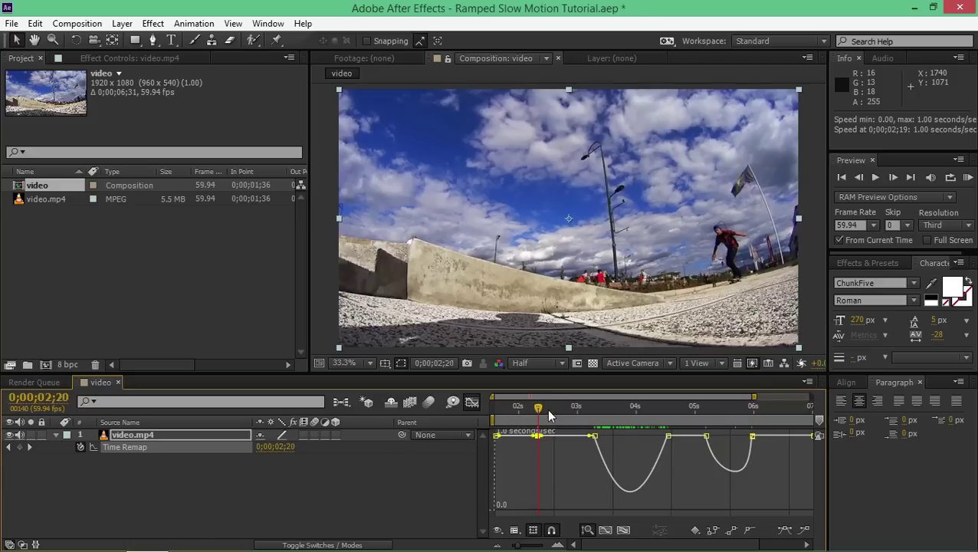
{"action": "left_click_drag", "start_coordinate": [549, 414], "coordinate": [560, 408]}
{"action": "left_click", "coordinate": [19, 448]}
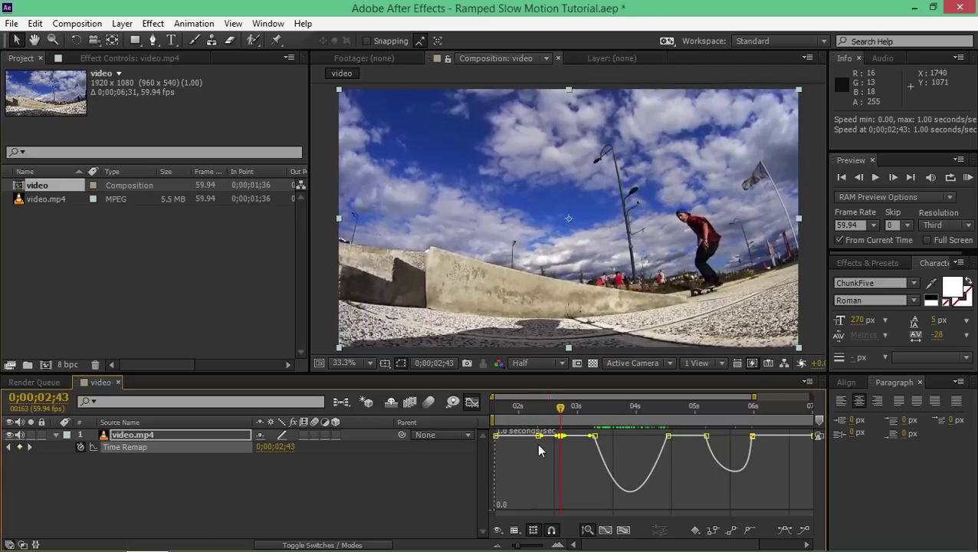
{"action": "left_click", "coordinate": [571, 443]}
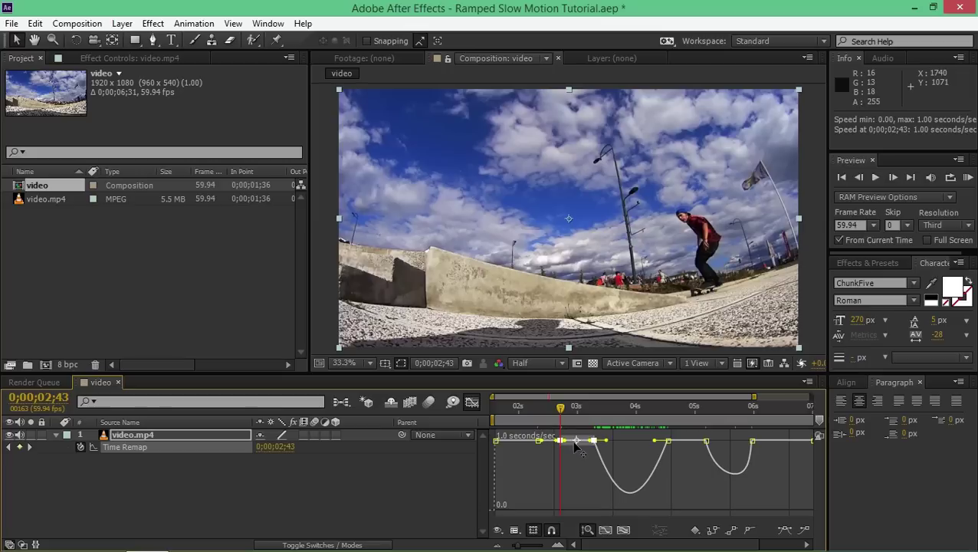
{"action": "mouse_move", "coordinate": [572, 443]}
{"action": "left_mouse_down"}
{"action": "mouse_move", "coordinate": [602, 442]}
{"action": "mouse_move", "coordinate": [587, 443]}
{"action": "left_mouse_up"}
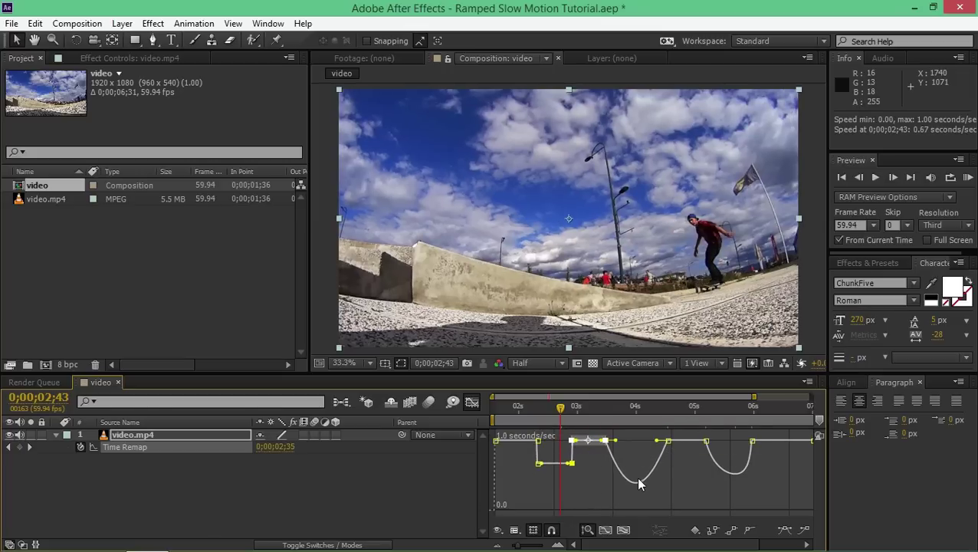
{"action": "key", "text": "ctrl+z"}
{"action": "key", "text": "ctrl+z"}
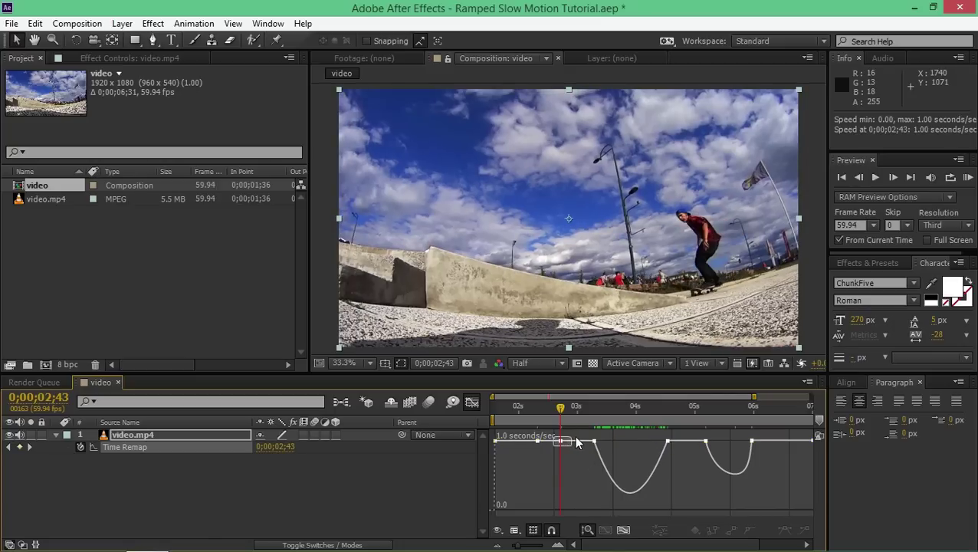
Shift the later keyframes right and ease the handles to shape the third dip
{"action": "left_click_drag", "start_coordinate": [621, 445], "coordinate": [803, 443]}
{"action": "left_click_drag", "start_coordinate": [592, 442], "coordinate": [617, 438]}
{"action": "left_click_drag", "start_coordinate": [519, 476], "coordinate": [518, 436]}
{"action": "left_click_drag", "start_coordinate": [564, 488], "coordinate": [571, 438]}
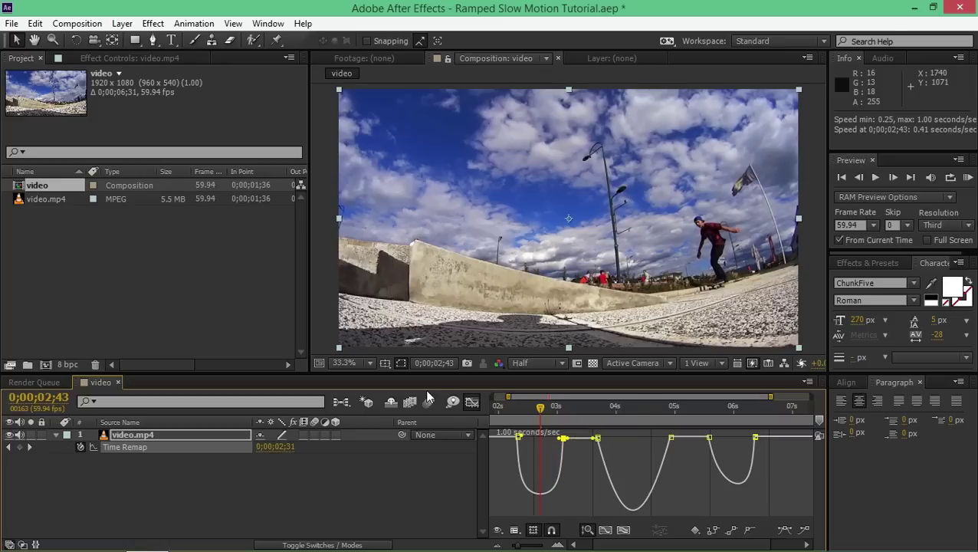
Extend the video.mp4 layer's out point to the final Time Remap keyframe at 0;00;07;22
{"action": "left_click", "coordinate": [471, 402]}
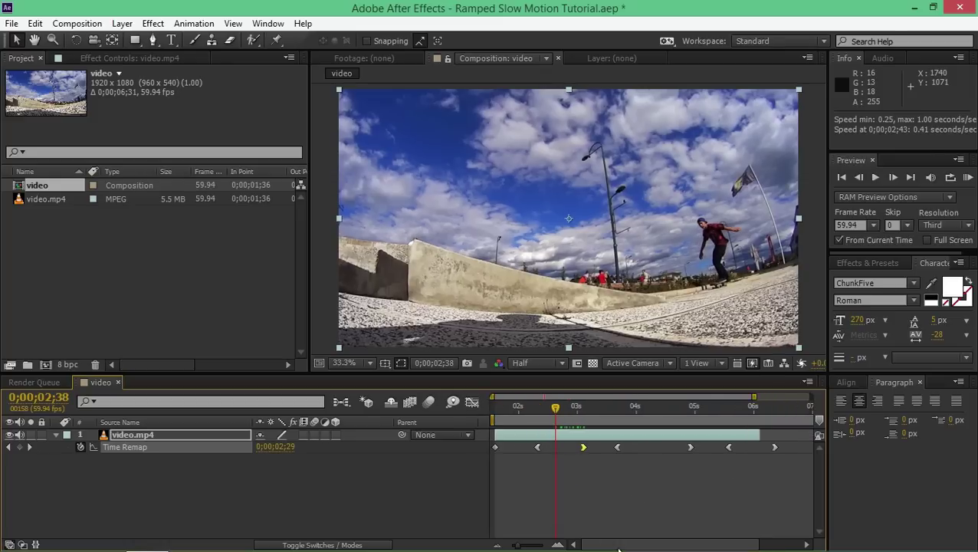
{"action": "left_click_drag", "start_coordinate": [650, 545], "coordinate": [722, 539]}
{"action": "left_click", "coordinate": [766, 408]}
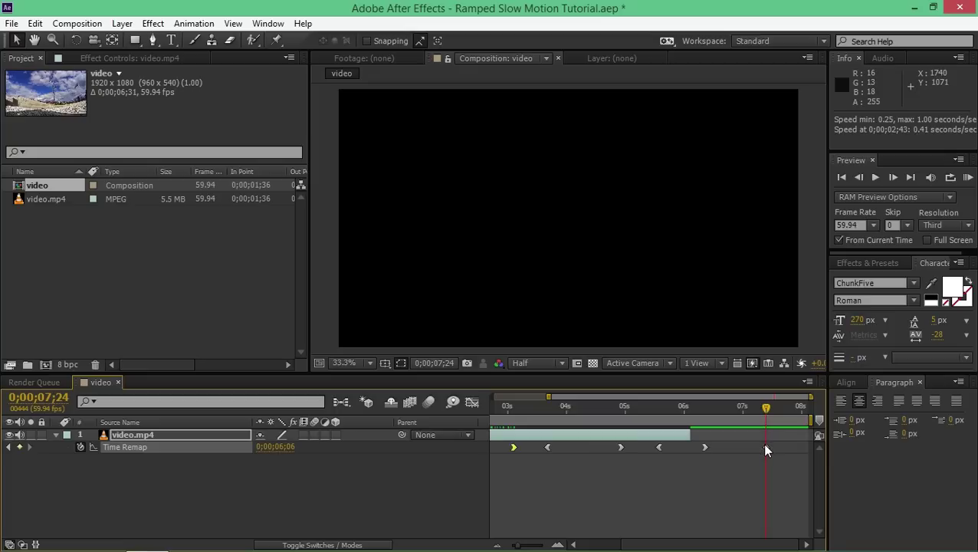
{"action": "left_click", "coordinate": [765, 447]}
{"action": "left_click_drag", "start_coordinate": [689, 434], "coordinate": [768, 419]}
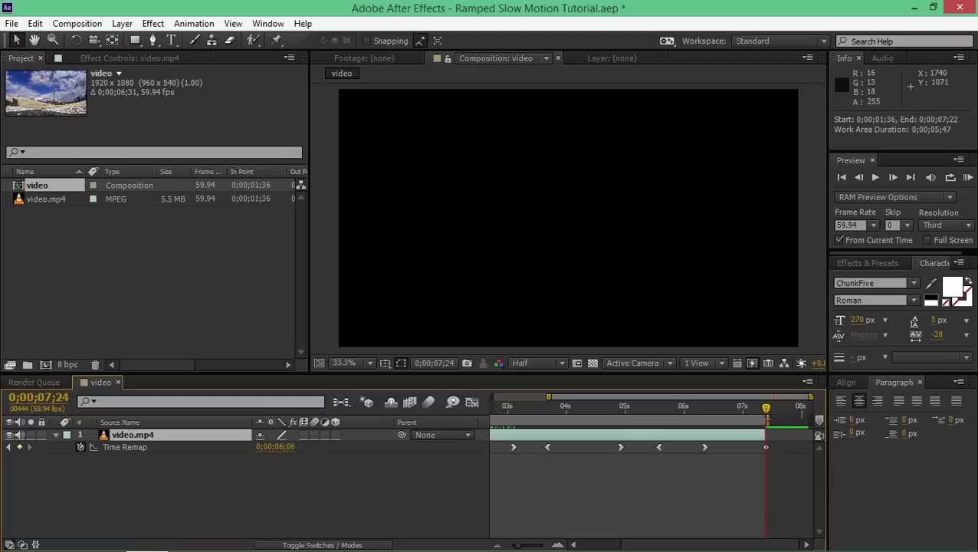
Trim the composition to the work area and check the frame at 0;00;04;23
{"action": "right_click", "coordinate": [748, 418]}
{"action": "left_click", "coordinate": [797, 460]}
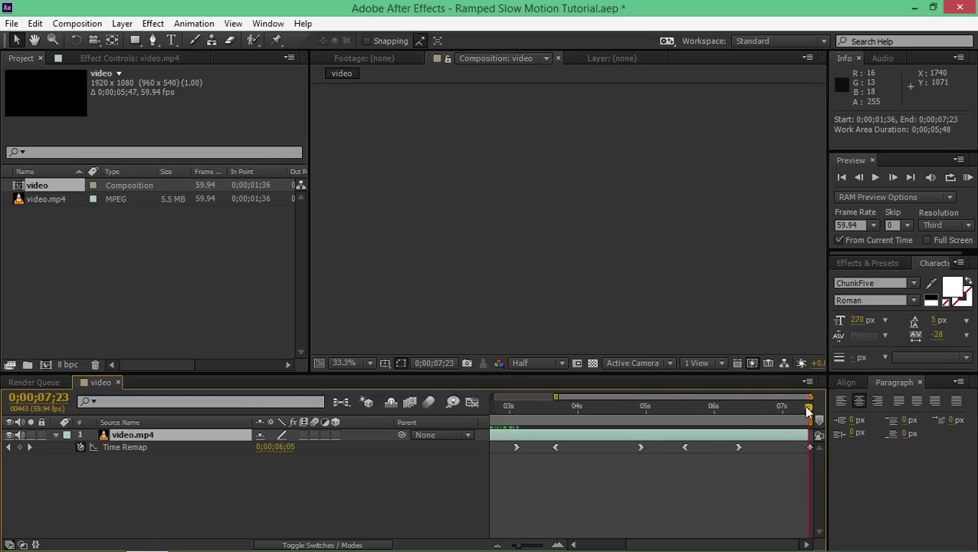
{"action": "left_click", "coordinate": [603, 420]}
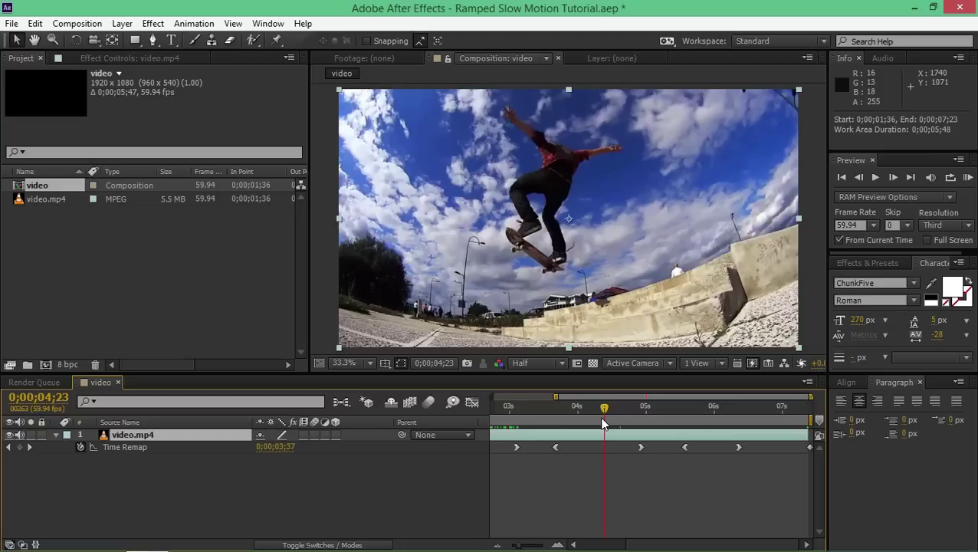